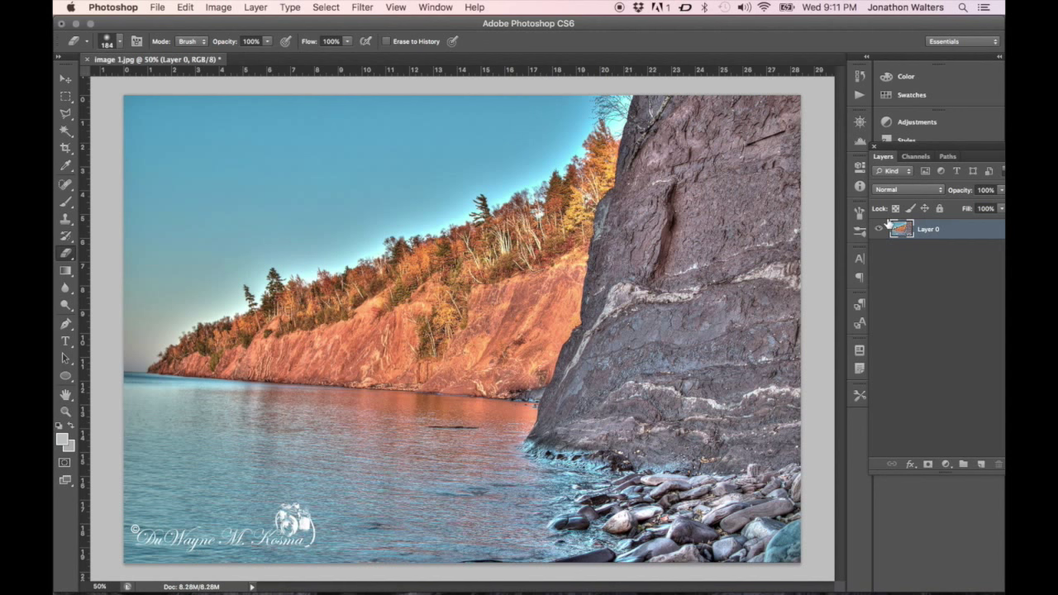
Step: Add a new layer above the photo layer and set its blend mode to Darken
click(981, 466)
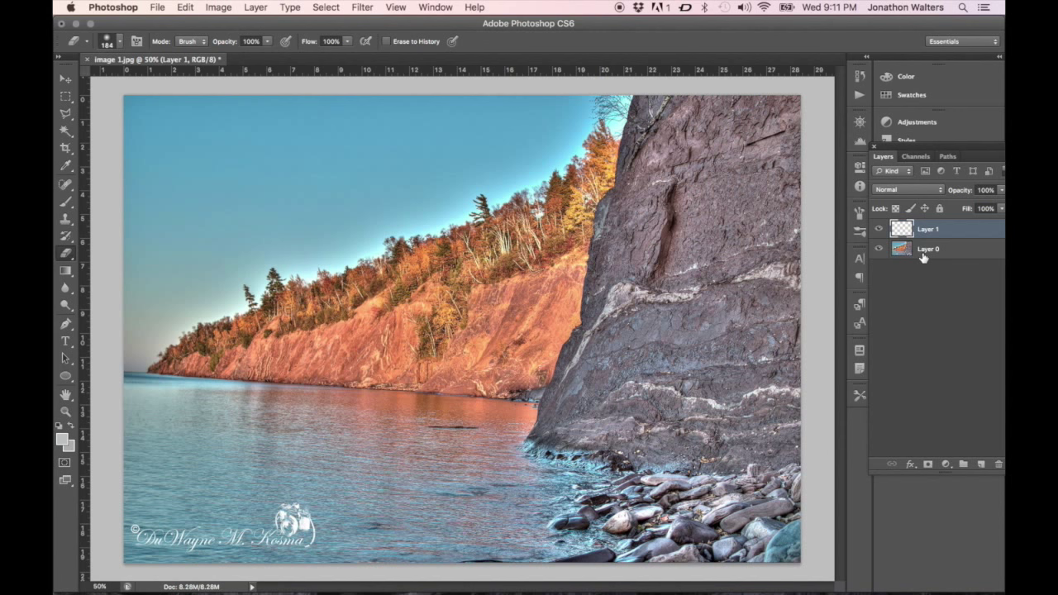
click(918, 194)
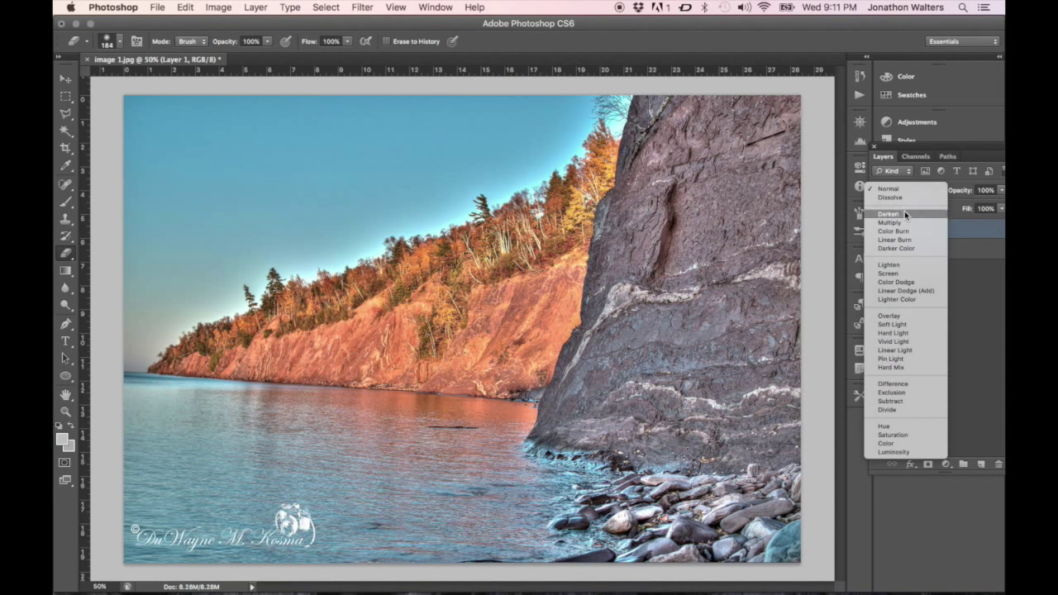
click(904, 211)
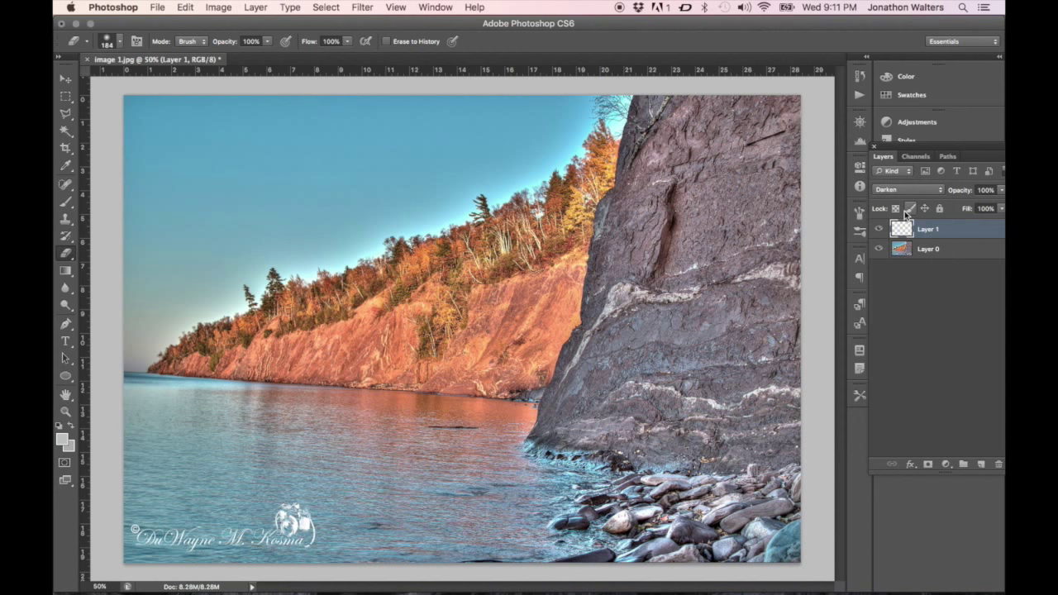
Step: Use the Clone Stamp on the new layer to cover the light sky around the branches beside the rock face
click(63, 222)
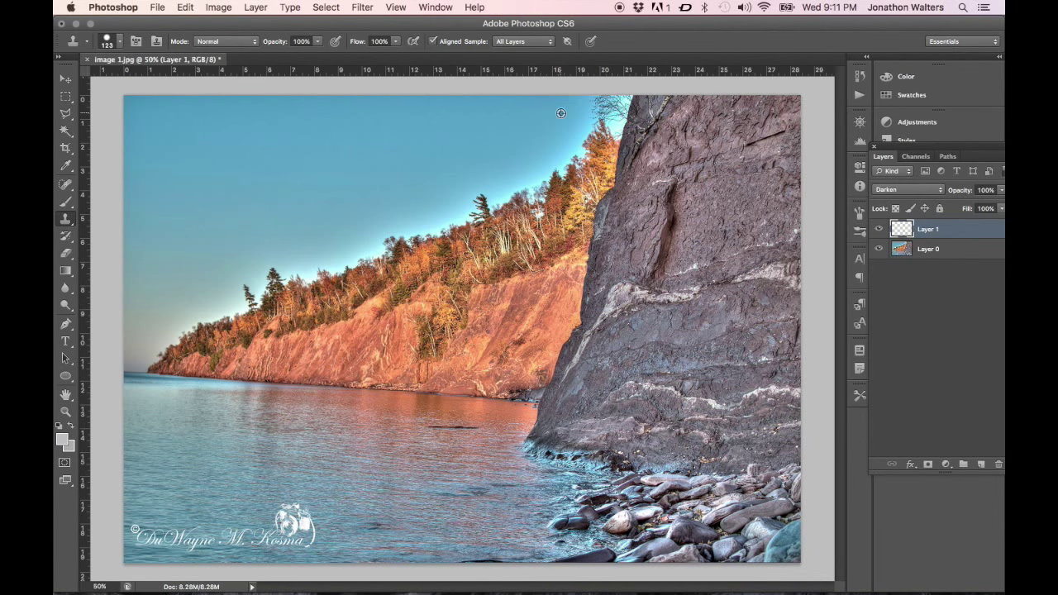
mouse_move(575, 113)
mouse_down()
mouse_move(626, 114)
mouse_move(604, 106)
mouse_up()
click(603, 103)
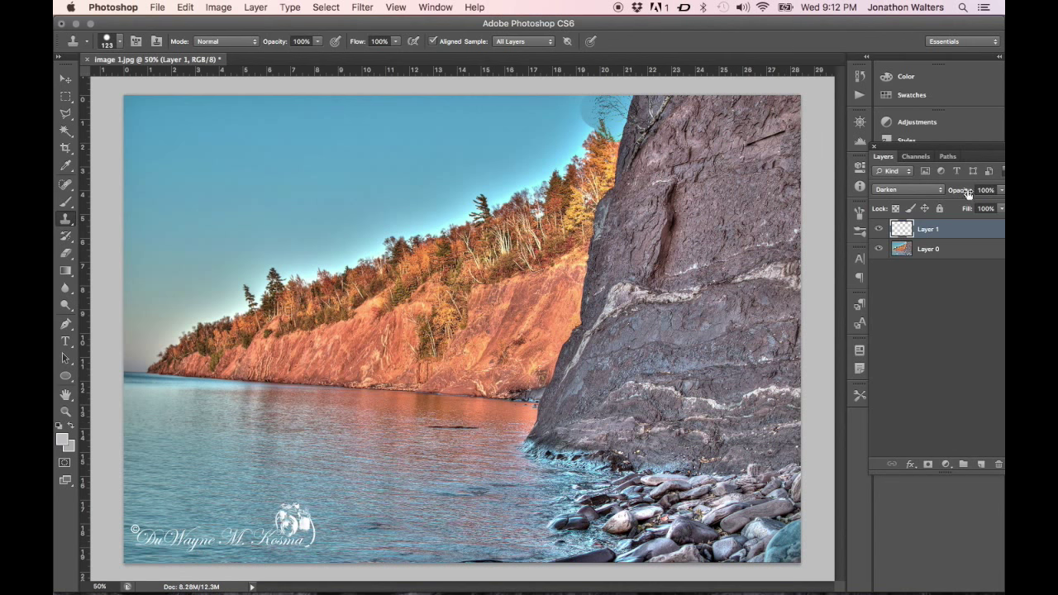
Step: Set the opacity of Layer 1 to 100%
mouse_move(968, 193)
mouse_down()
mouse_move(934, 193)
mouse_move(988, 192)
mouse_up()
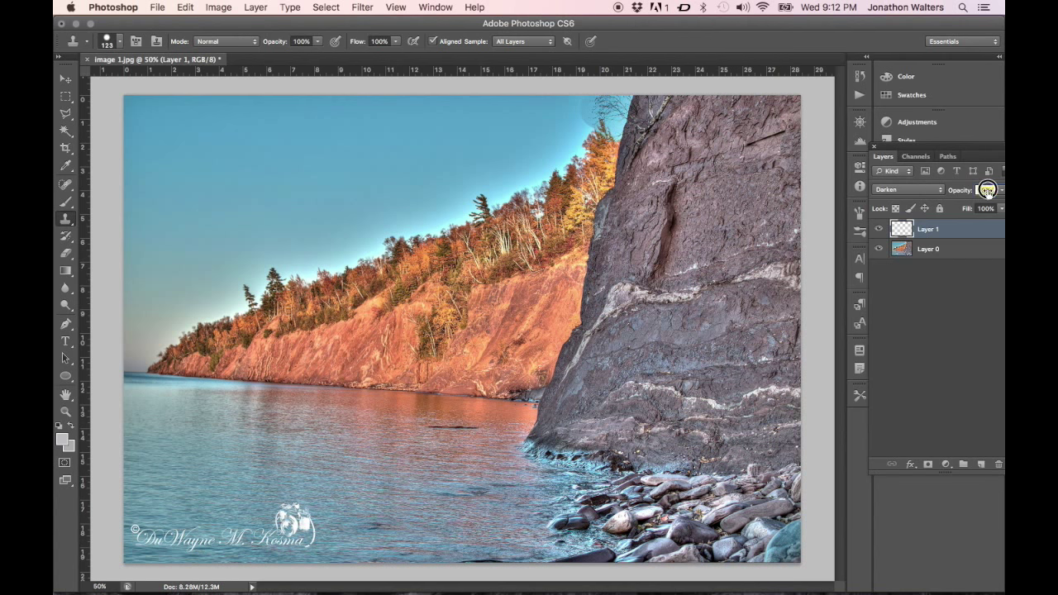
text(100)
key(Return)
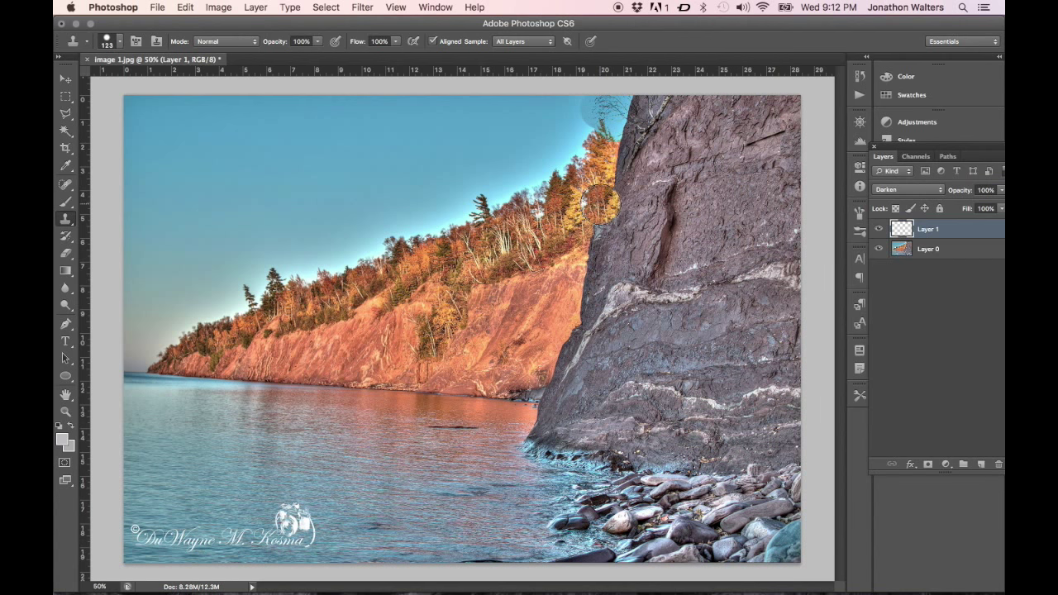
Step: Sample clean blue sky near the rock and clone it over the bright halo along the whole tree line
alt+click(561, 128)
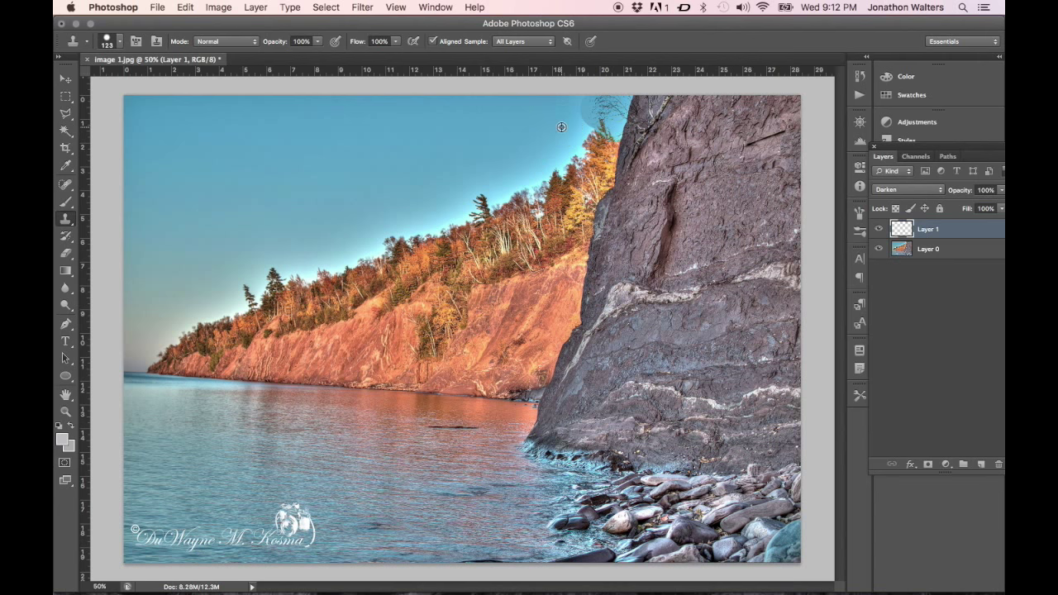
mouse_move(580, 135)
mouse_down()
mouse_move(536, 174)
mouse_move(532, 202)
mouse_move(540, 178)
mouse_move(459, 210)
mouse_up()
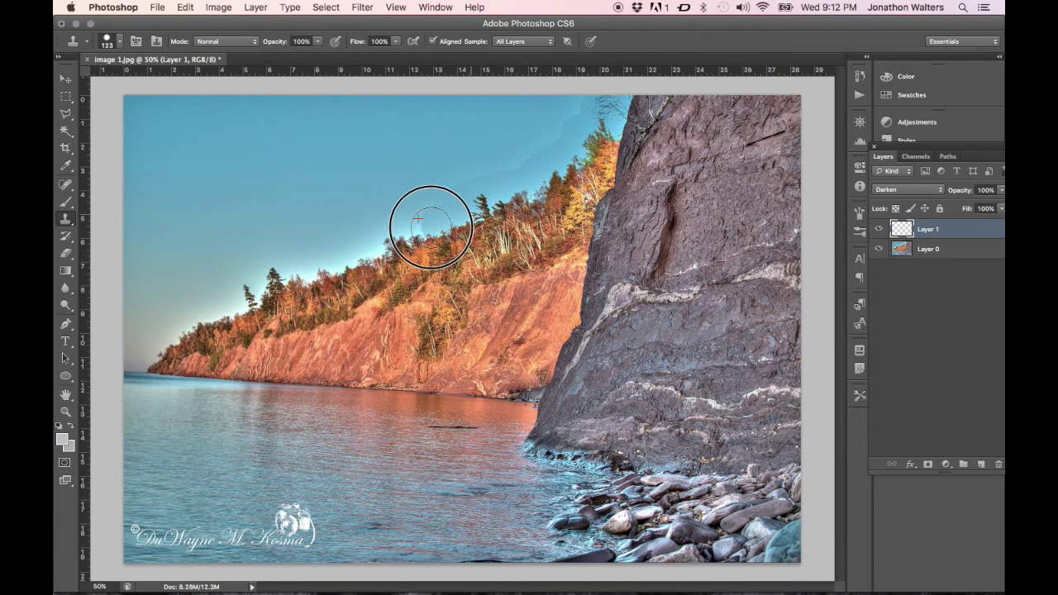
mouse_move(283, 272)
mouse_down()
mouse_move(176, 323)
mouse_move(142, 352)
mouse_move(169, 301)
mouse_move(438, 195)
mouse_move(556, 125)
mouse_move(574, 97)
mouse_up()
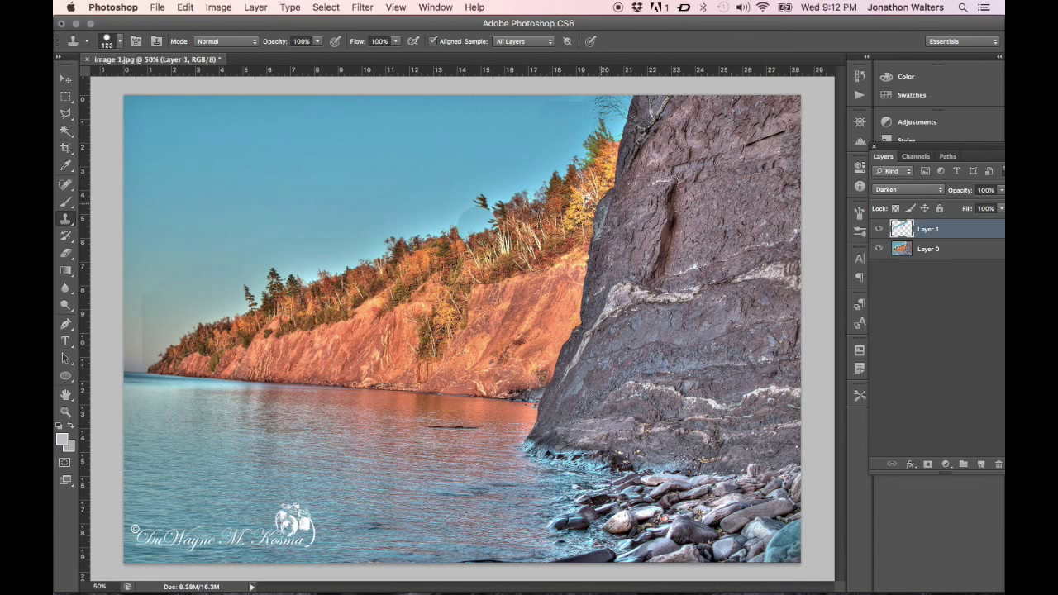
click(65, 256)
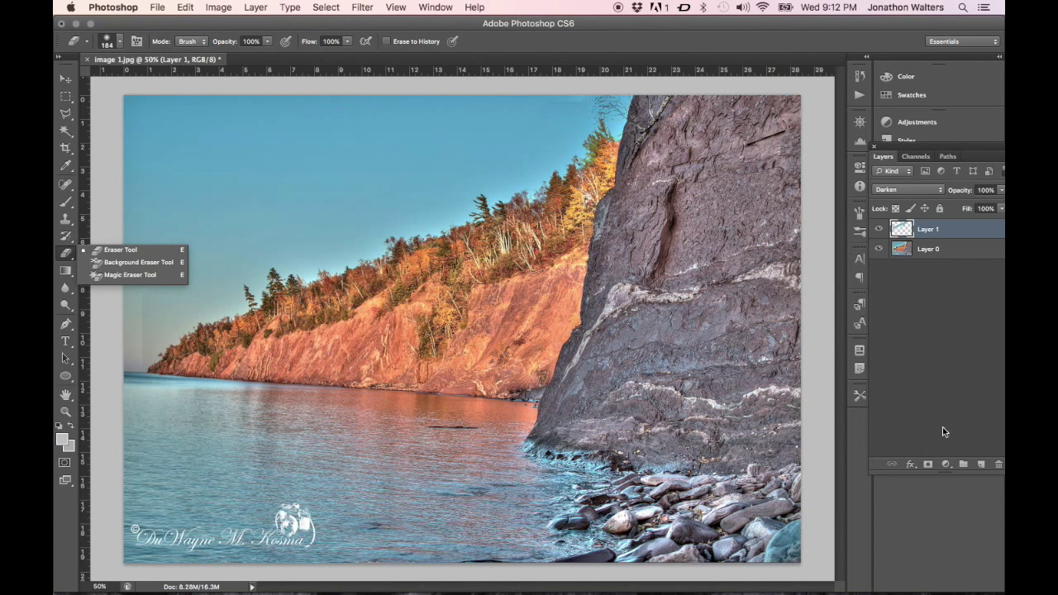
click(927, 464)
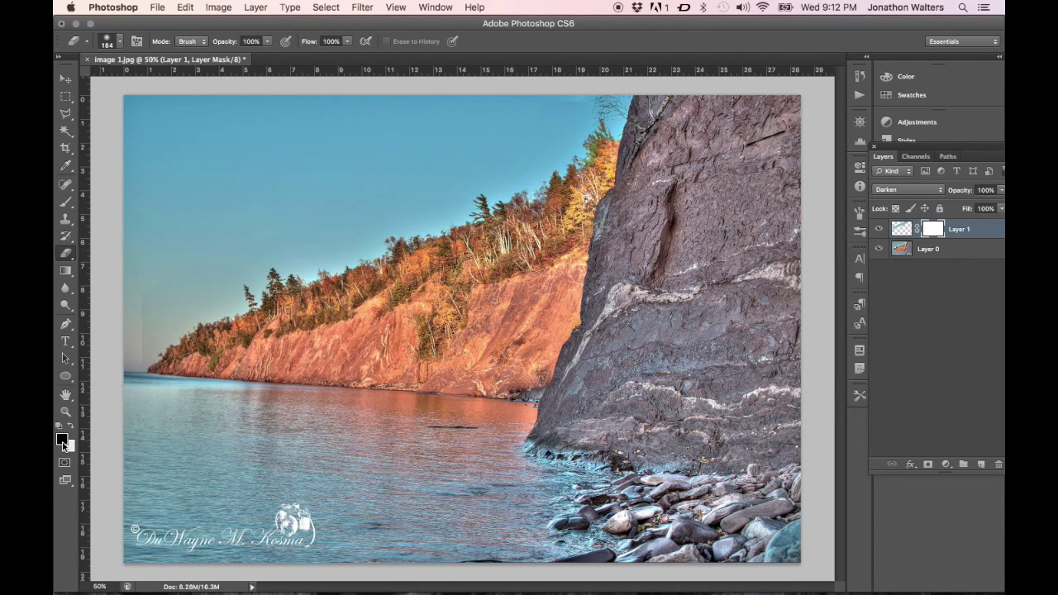
click(65, 201)
right_click(436, 341)
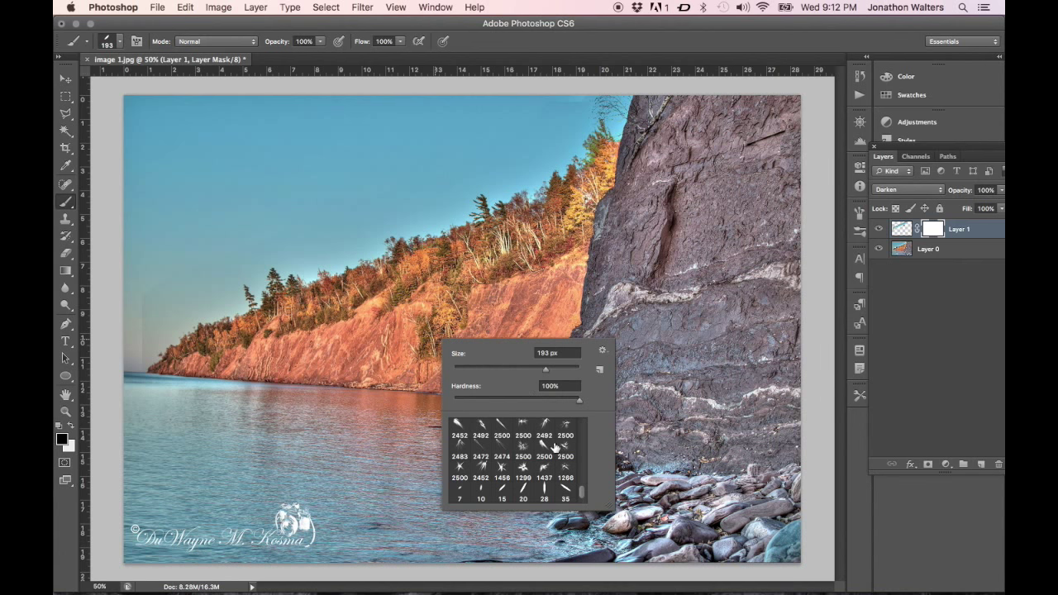
drag(580, 491, 586, 397)
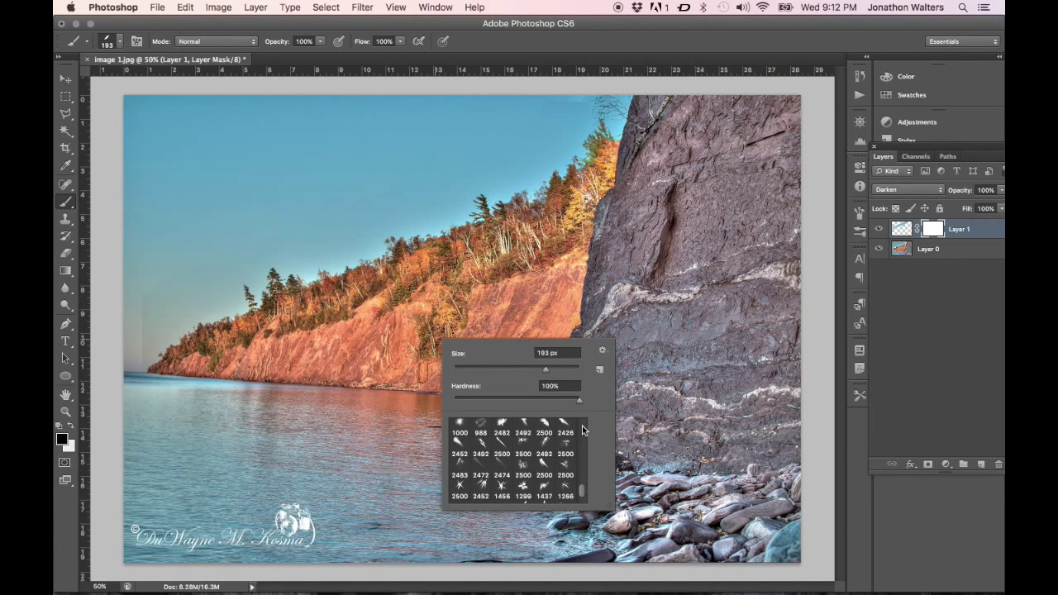
click(584, 429)
click(584, 455)
click(584, 424)
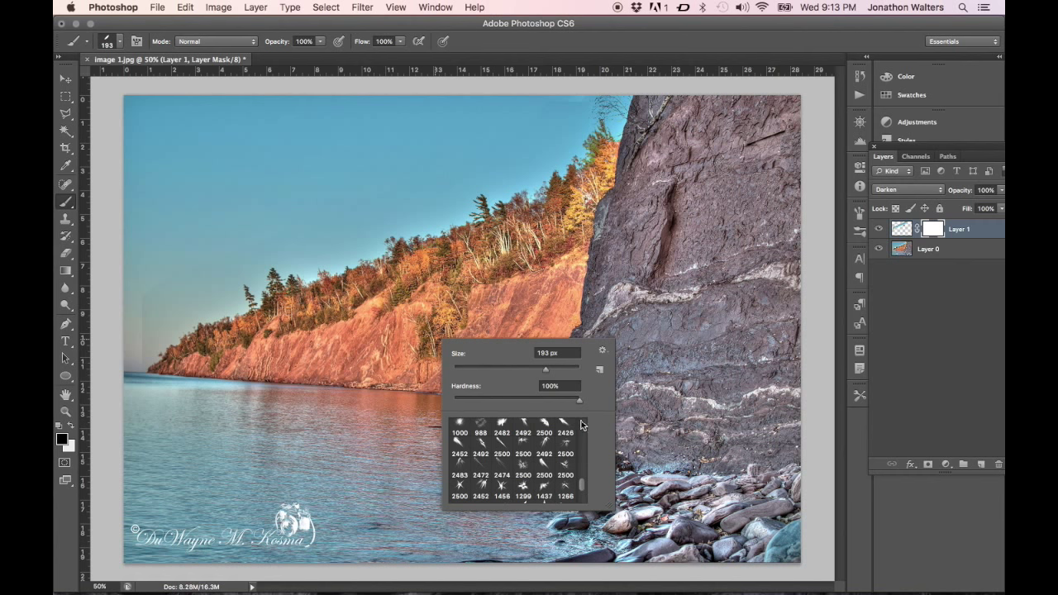
click(583, 424)
click(584, 418)
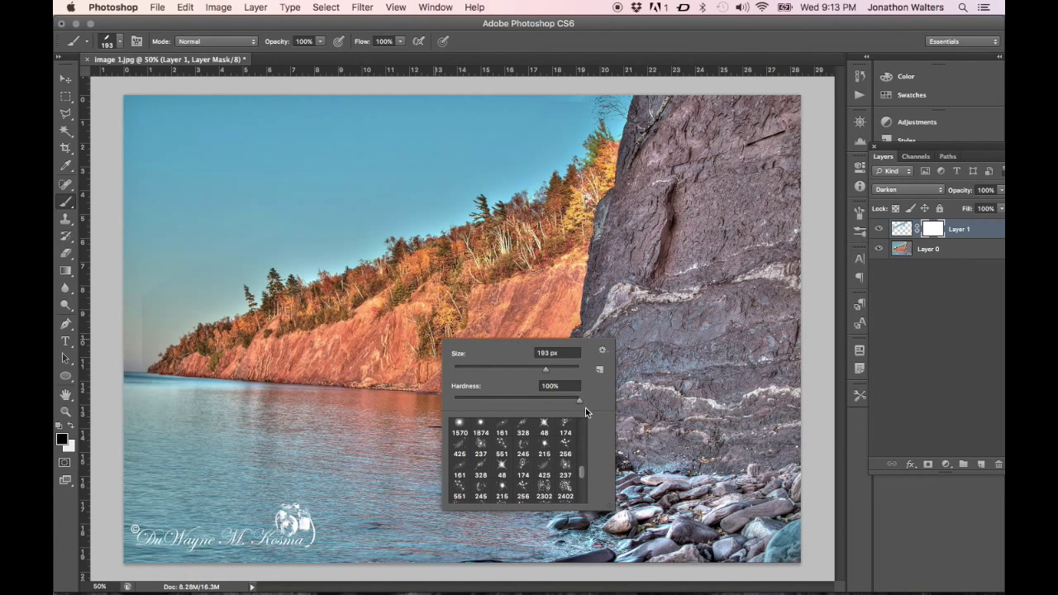
scroll(586, 408, up, 3)
drag(582, 474, 585, 423)
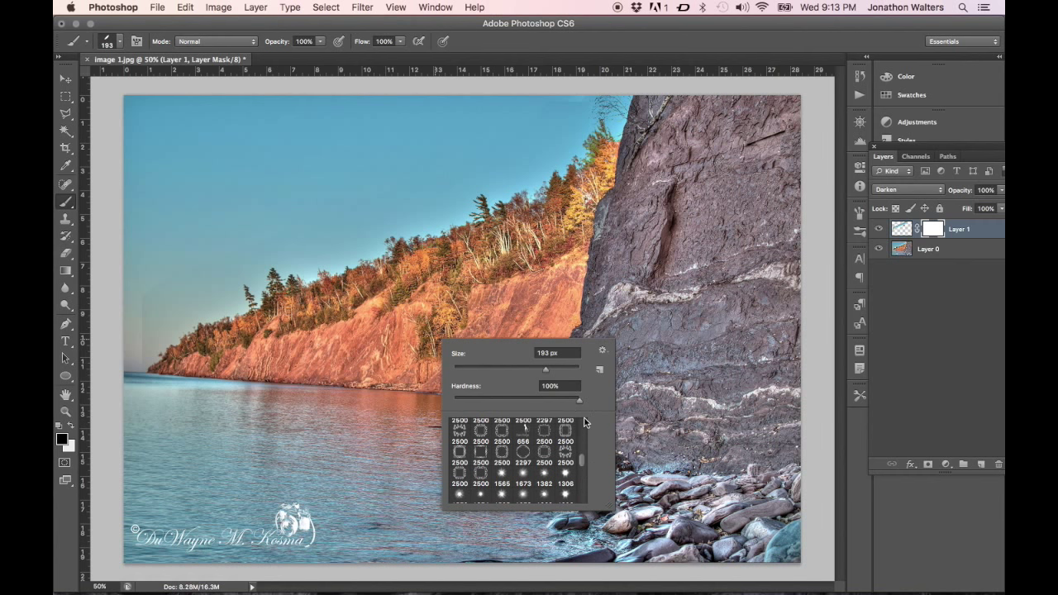
click(67, 254)
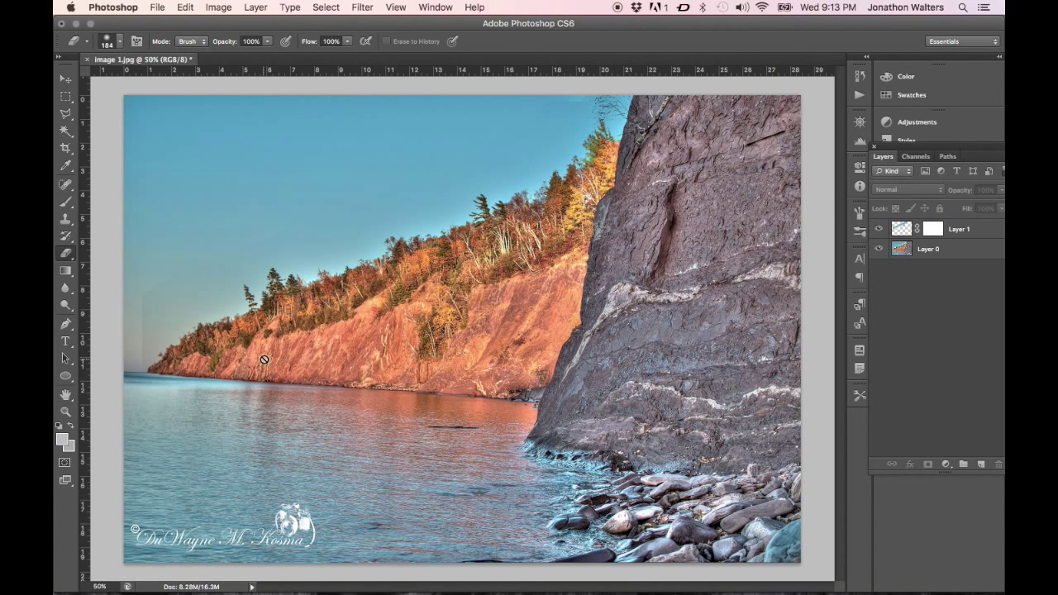
click(910, 234)
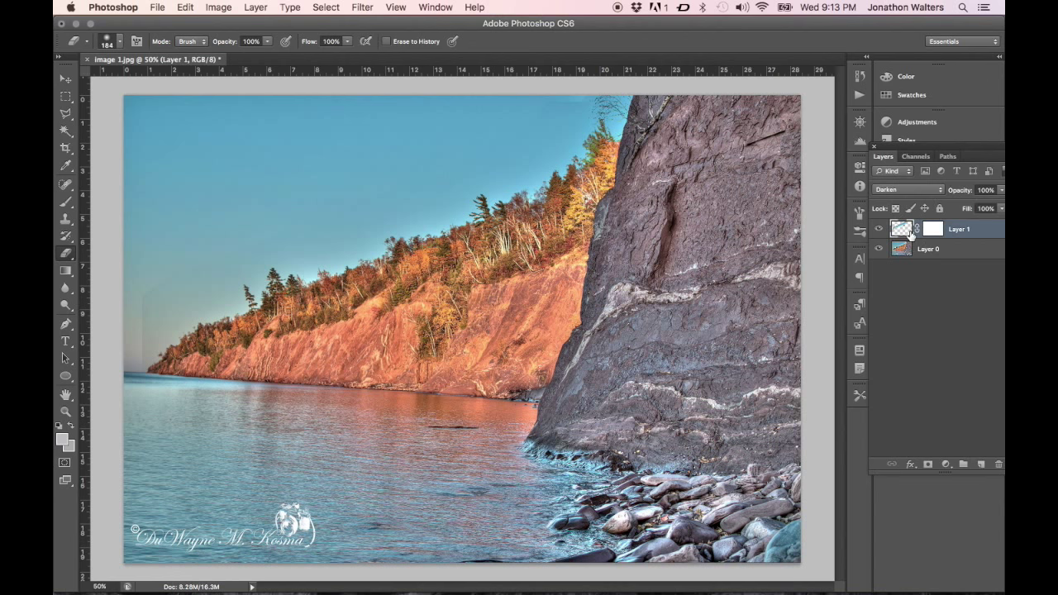
click(932, 234)
click(907, 232)
key(super+z)
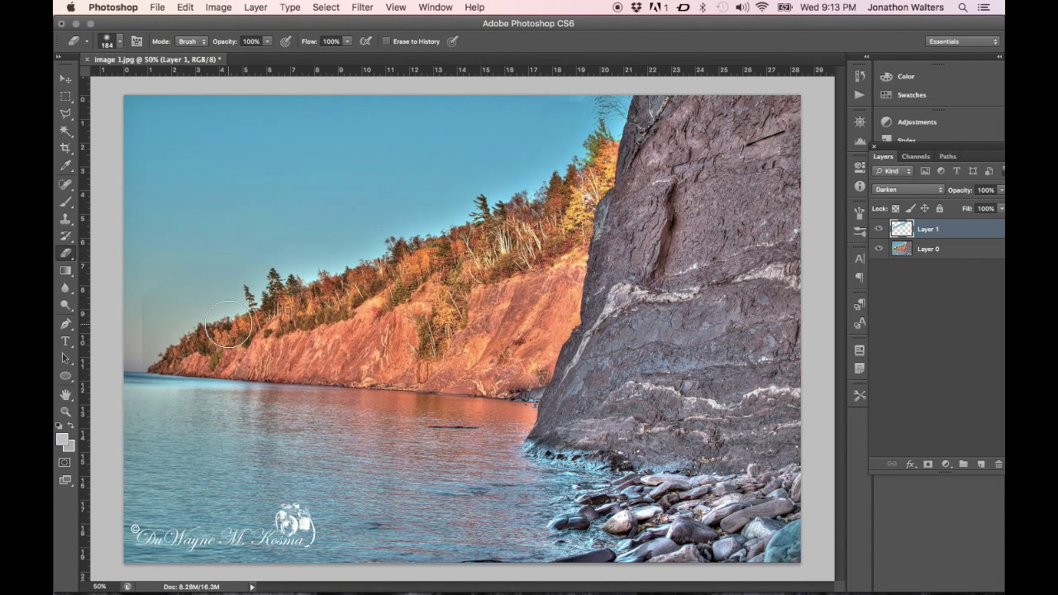
Step: Set a soft Eraser to 353 px and erase the visible edge of the cloned sky above the distant shoreline
right_click(227, 187)
mouse_move(250, 245)
mouse_down()
mouse_move(285, 243)
mouse_move(244, 241)
mouse_up()
drag(336, 214, 350, 217)
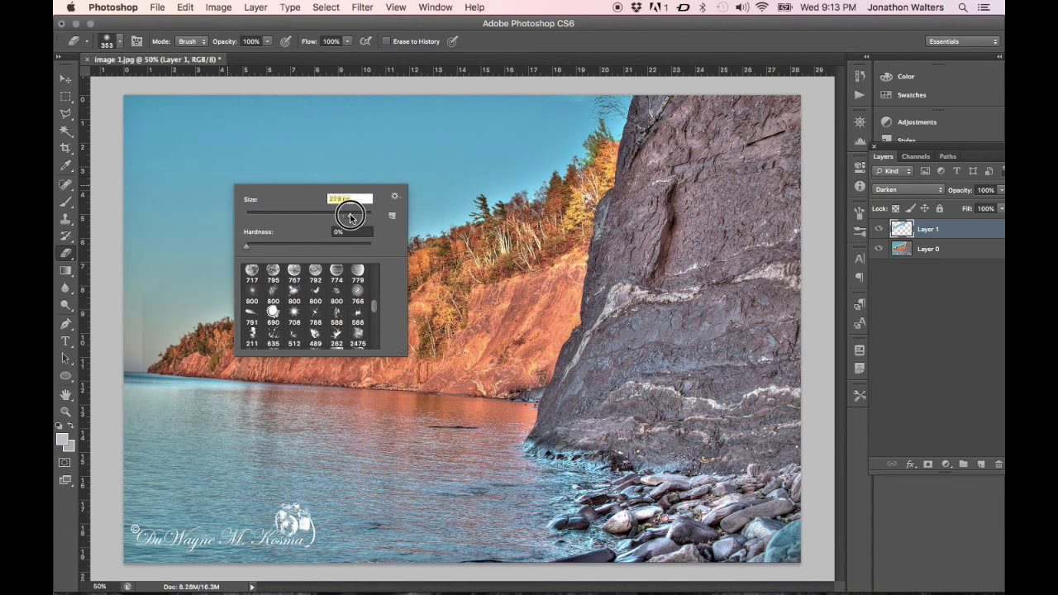
mouse_move(201, 203)
mouse_down()
mouse_move(205, 171)
mouse_move(194, 150)
mouse_move(148, 206)
mouse_move(138, 184)
mouse_move(99, 266)
mouse_up()
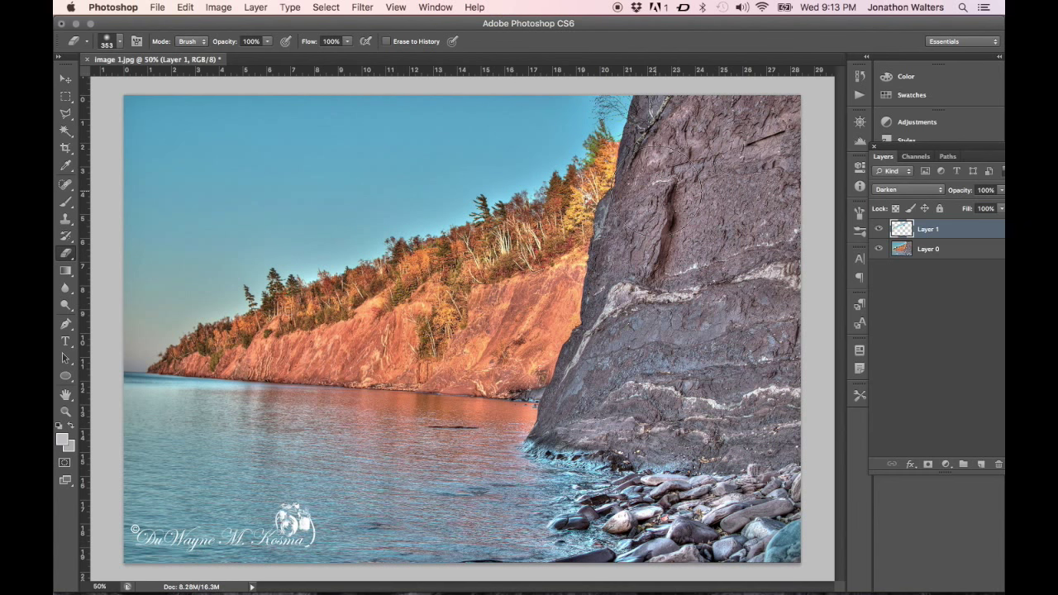
Step: Reduce the Eraser to 50 px and erase the cloned blue tint from the treetops beside the rock
scroll(658, 191, up, 2)
scroll(658, 193, up, 4)
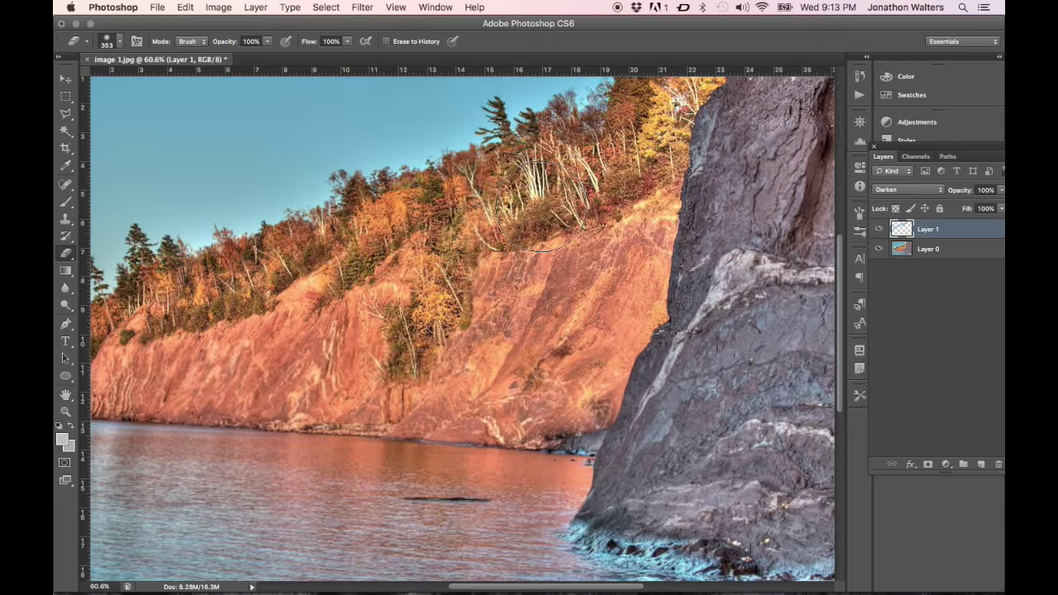
scroll(542, 205, up, 5)
scroll(541, 205, right, 4)
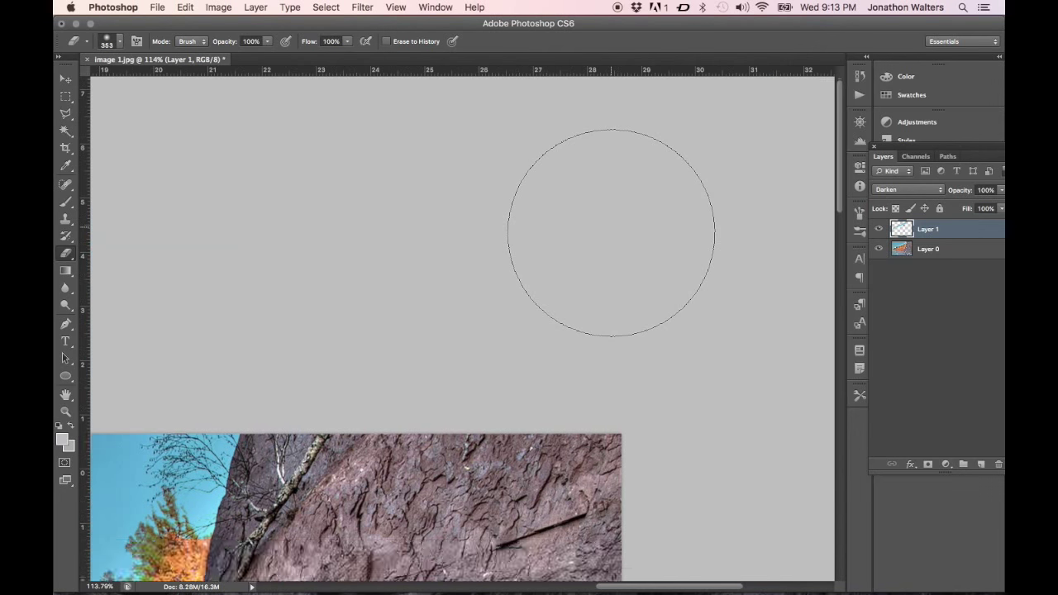
scroll(610, 232, down, 6)
scroll(611, 232, left, 5)
scroll(622, 240, up, 1)
right_click(651, 258)
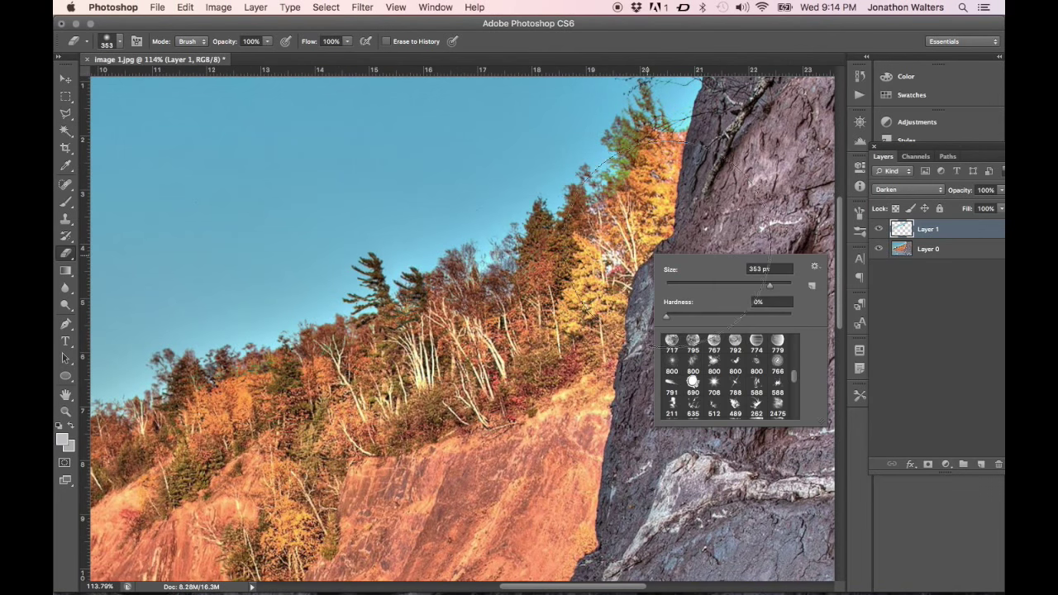
drag(719, 283, 697, 283)
mouse_move(646, 163)
mouse_down()
mouse_move(637, 152)
mouse_move(644, 170)
mouse_move(635, 168)
mouse_up()
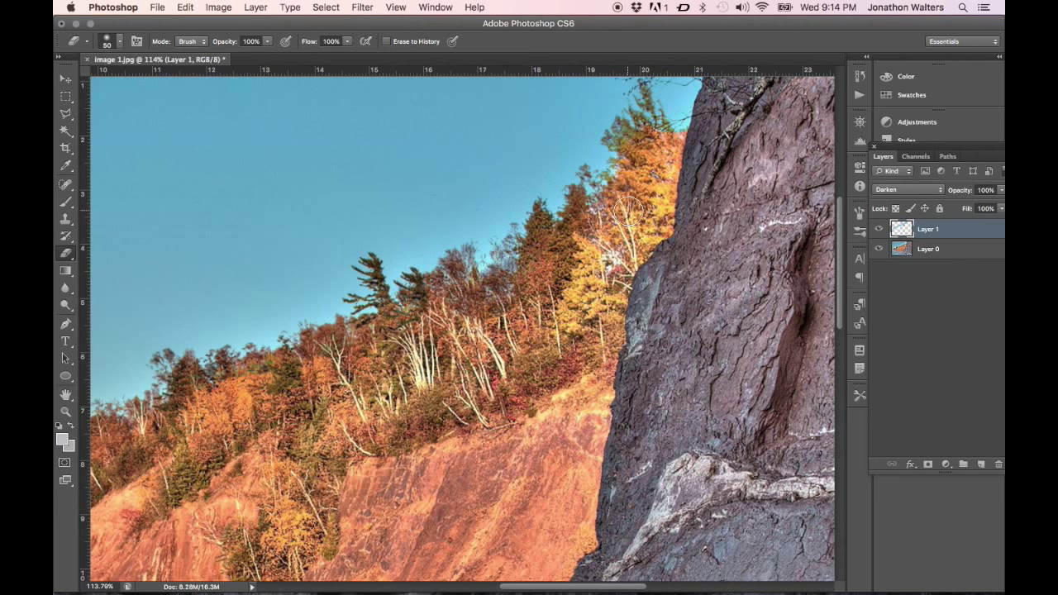
Step: Reduce the Eraser to 26 px and clean the remaining cloned color off the tallest tree next to the rock
right_click(654, 145)
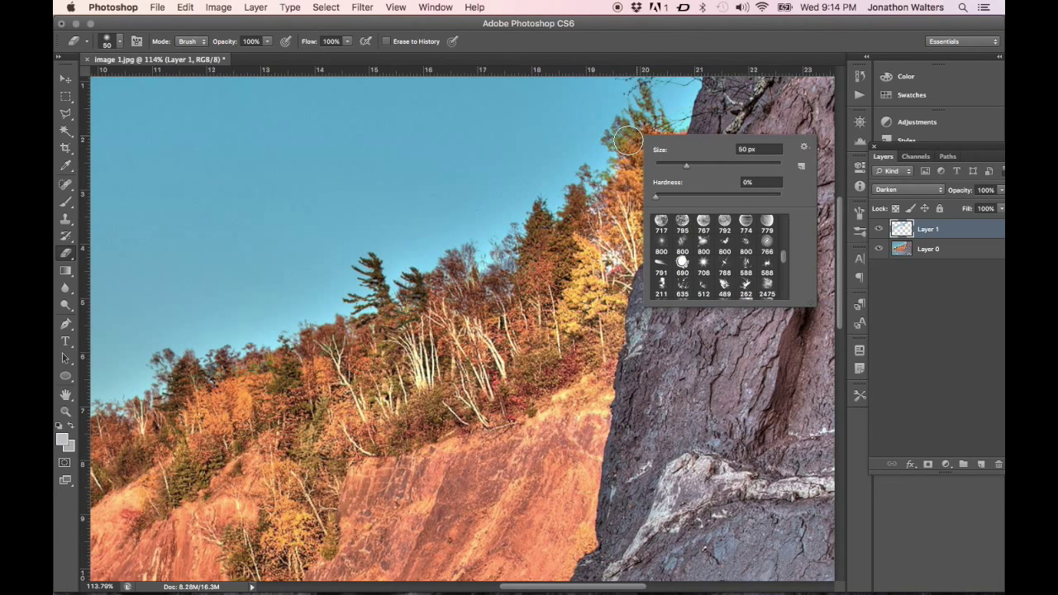
click(672, 165)
click(622, 147)
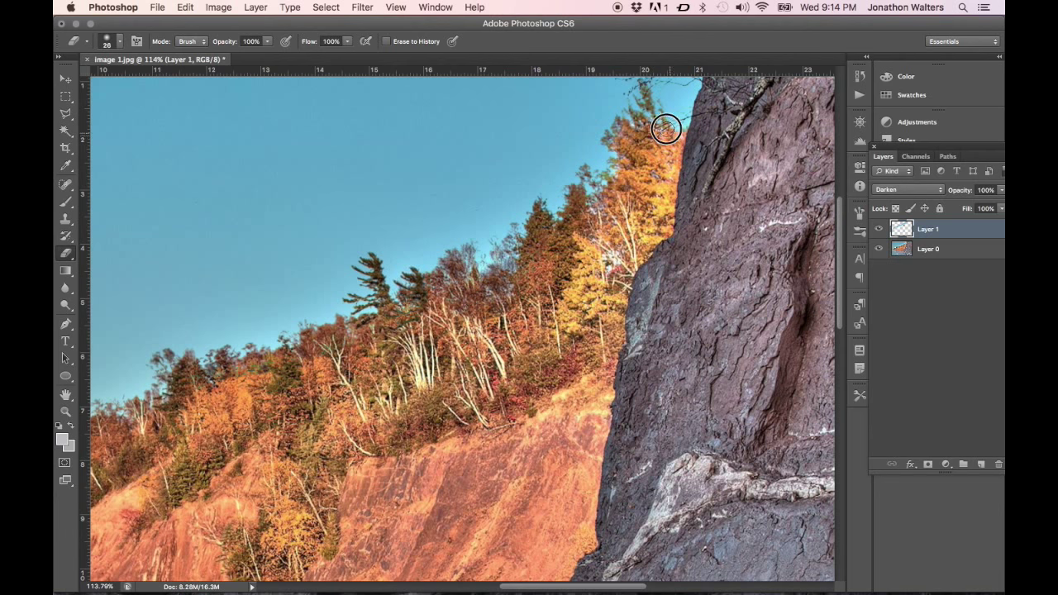
scroll(519, 325, down, 10)
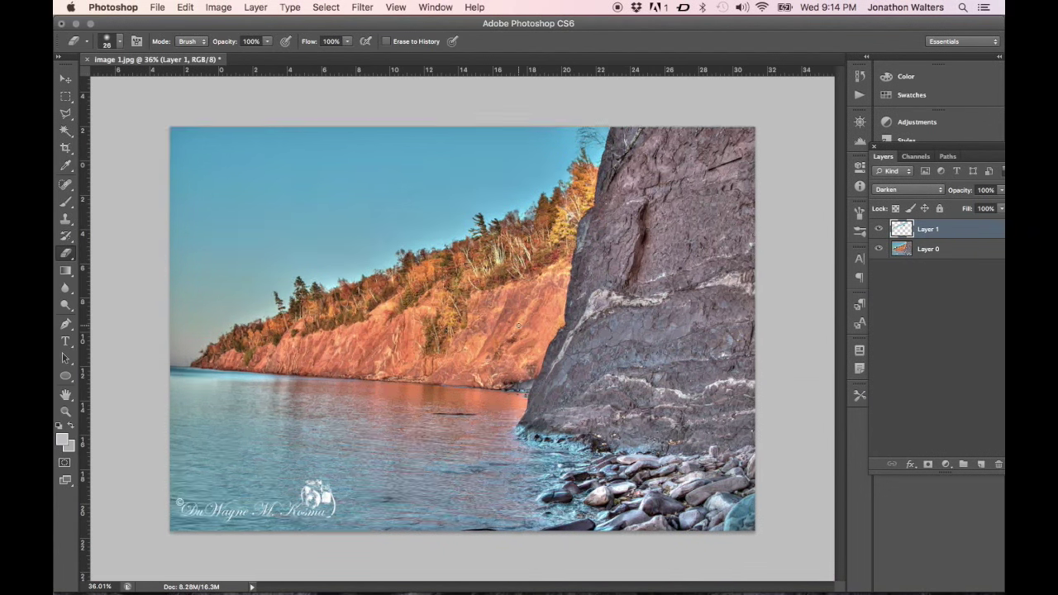
scroll(519, 326, up, 5)
scroll(519, 325, down, 3)
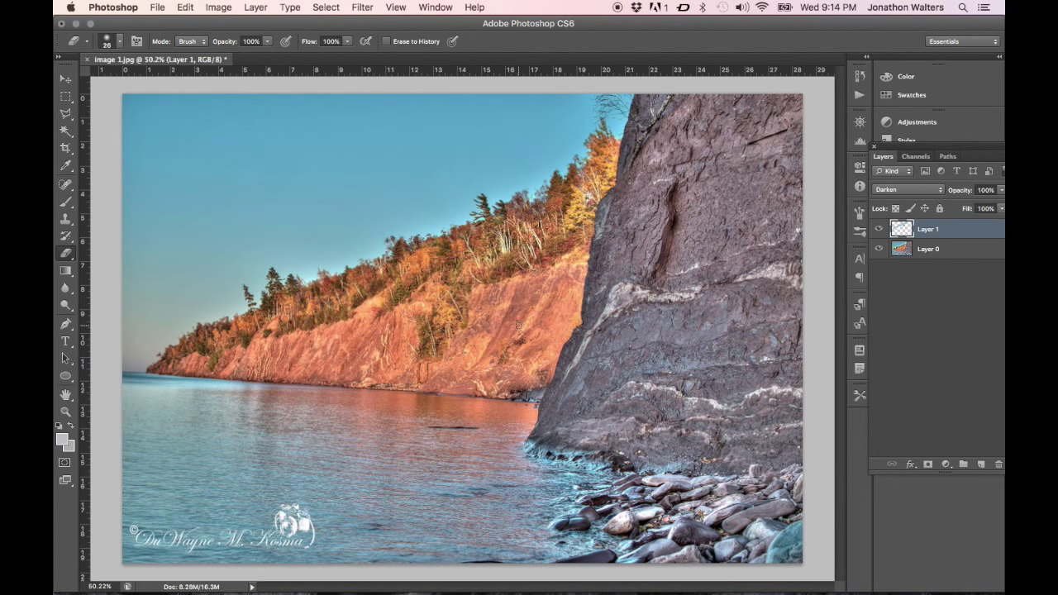